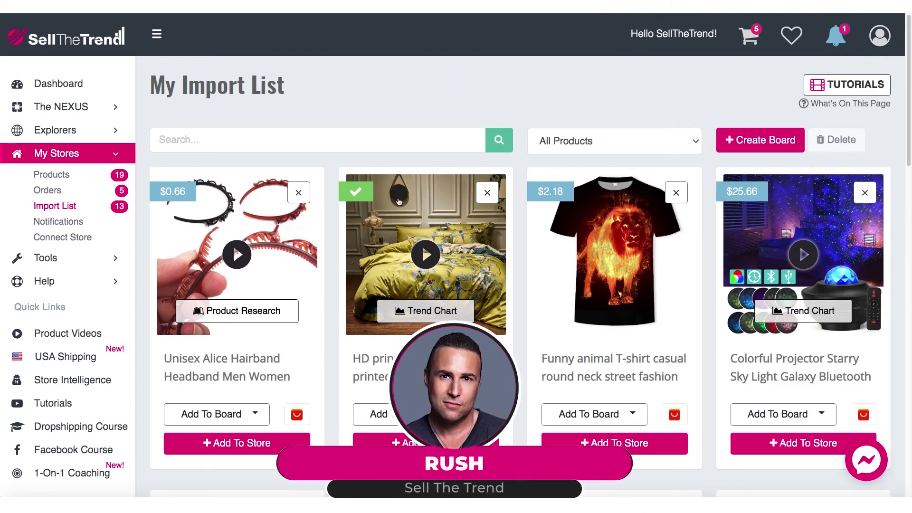
# Look over the hairband's store-publishing settings and close them without publishing
pyautogui.scroll(-3, 513, 277)
pyautogui.scroll(3, 513, 279)
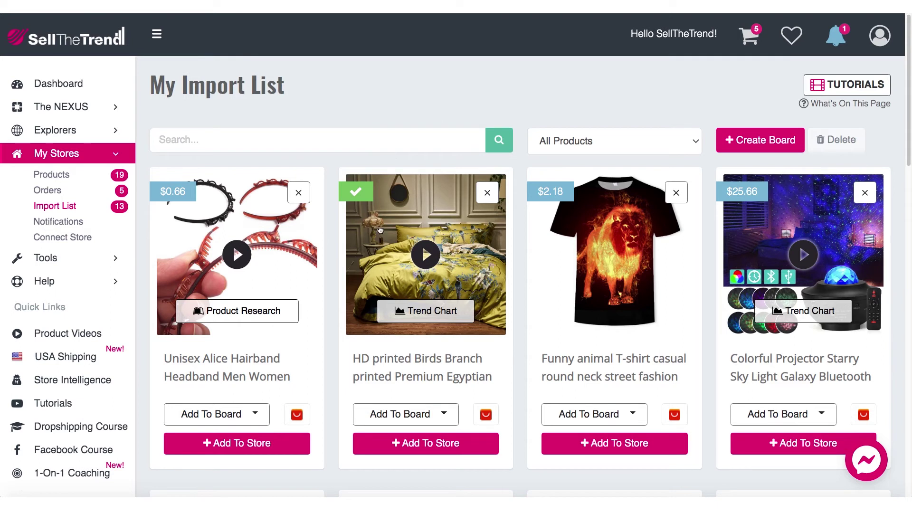
pyautogui.scroll(-7, 367, 237)
pyautogui.scroll(7, 365, 237)
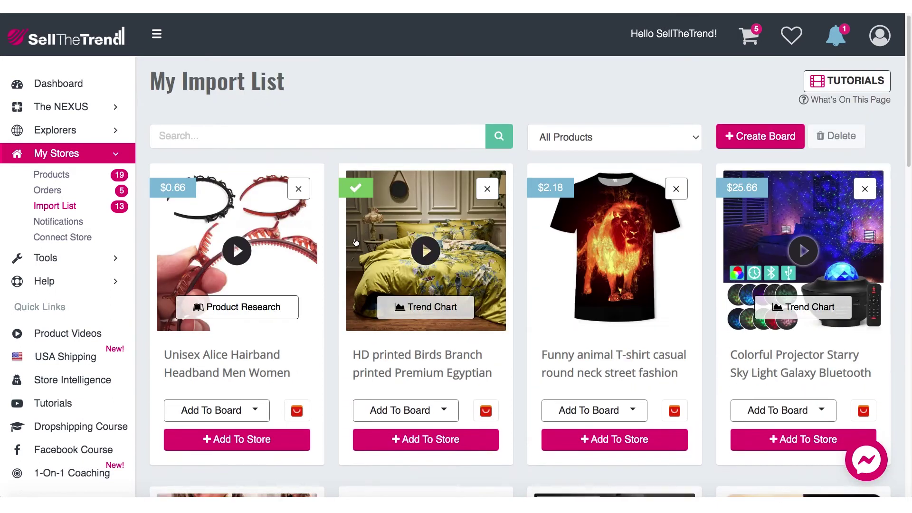
pyautogui.click(241, 434)
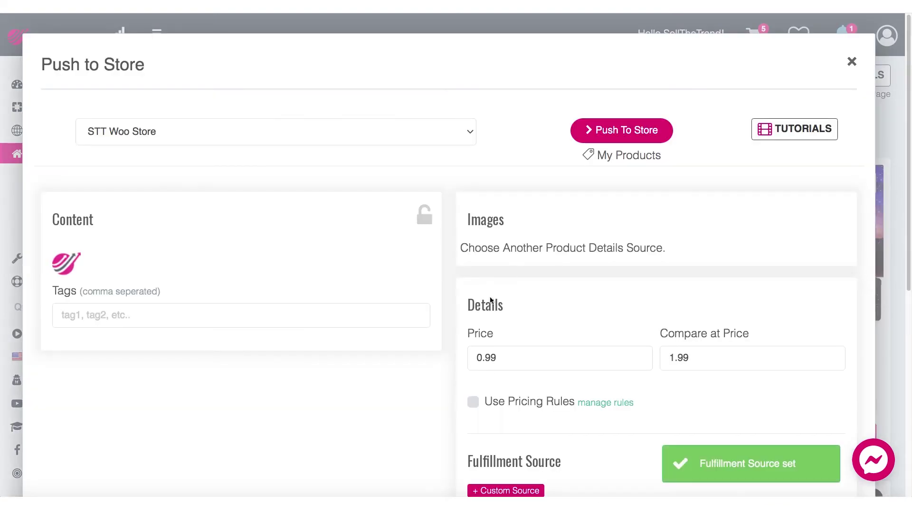
pyautogui.scroll(-15, 491, 300)
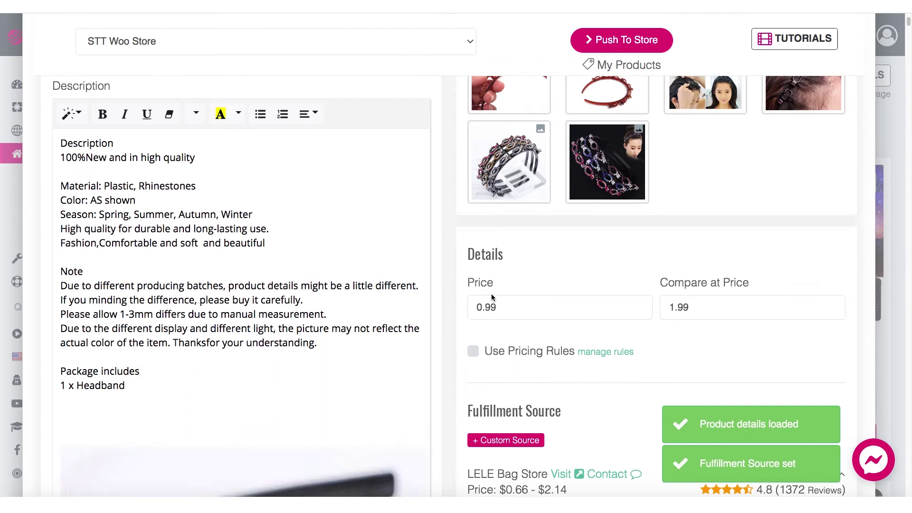
pyautogui.scroll(15, 491, 298)
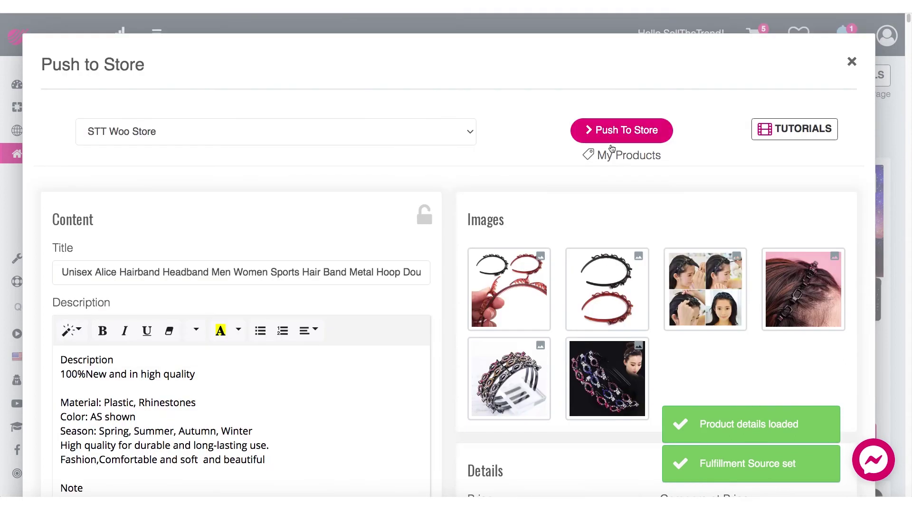
pyautogui.click(852, 61)
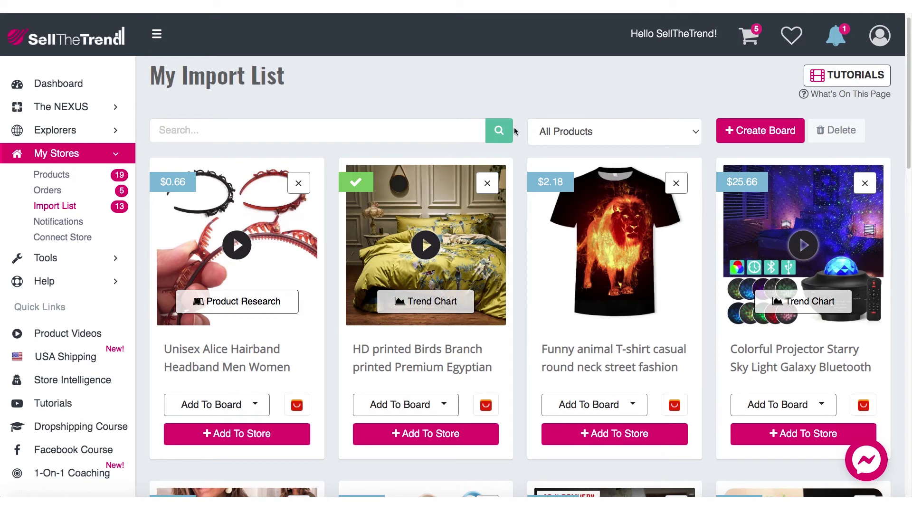
pyautogui.scroll(-7, 516, 142)
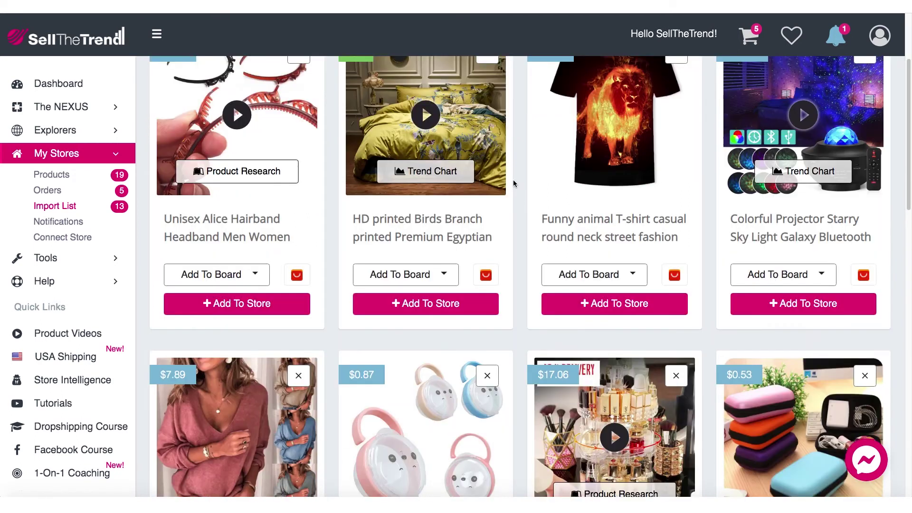
pyautogui.scroll(7, 514, 184)
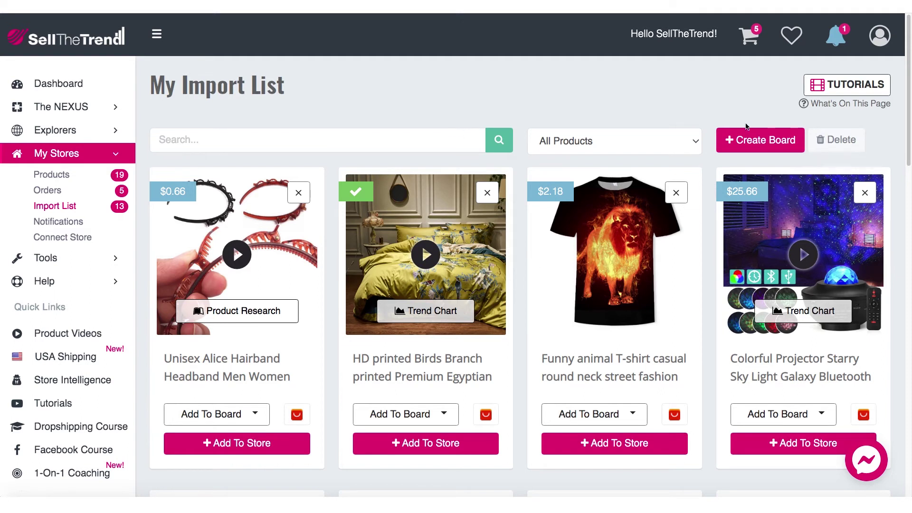
# Create a board named 'Shirts' and confirm it appears in the board filter list
pyautogui.click(750, 147)
pyautogui.click(304, 260)
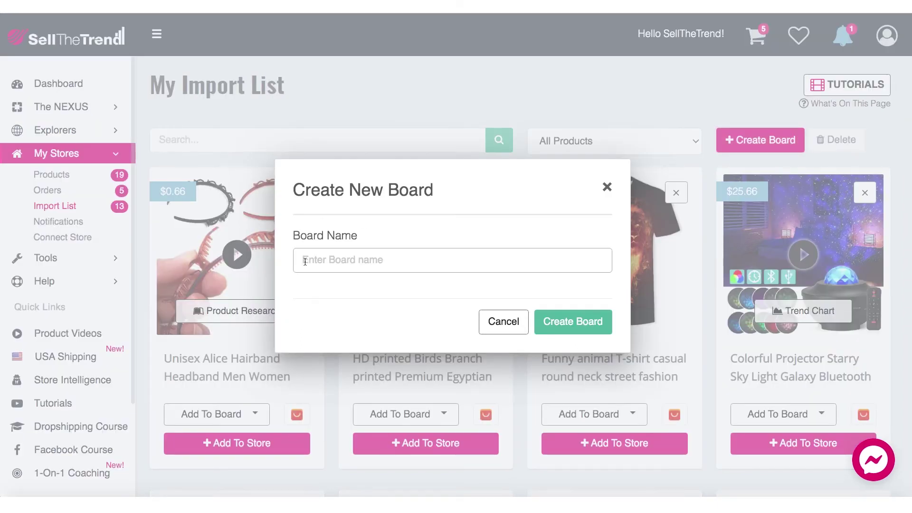
pyautogui.write('Shirts')
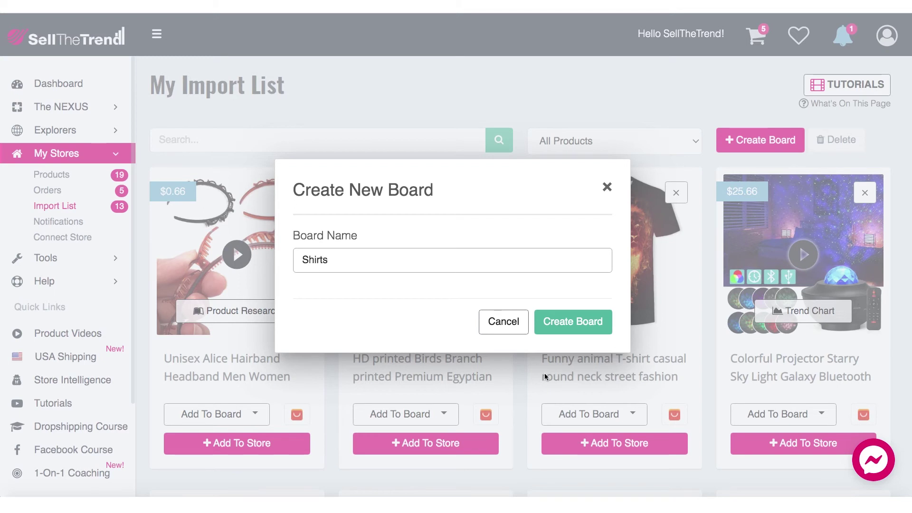
pyautogui.click(570, 322)
pyautogui.click(605, 142)
pyautogui.click(578, 91)
pyautogui.click(606, 142)
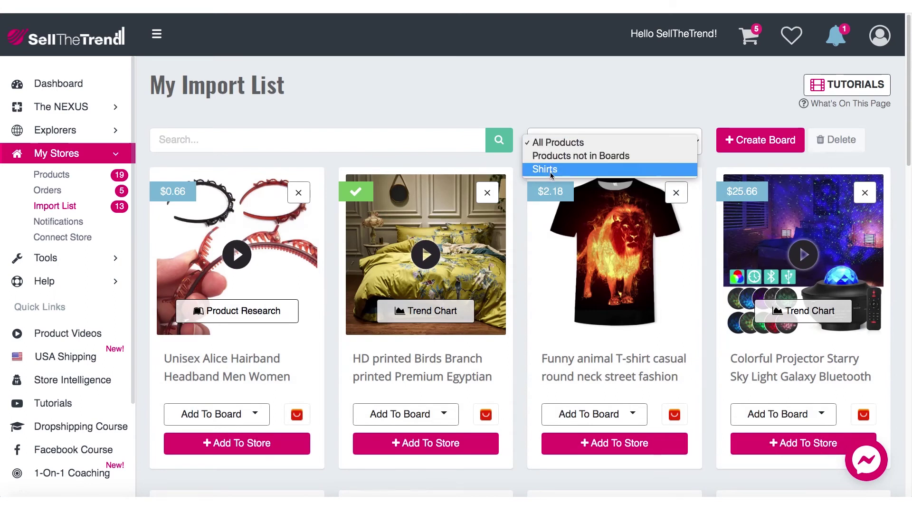
# Check the board choices for the hairband and bedding products without assigning them
pyautogui.click(576, 112)
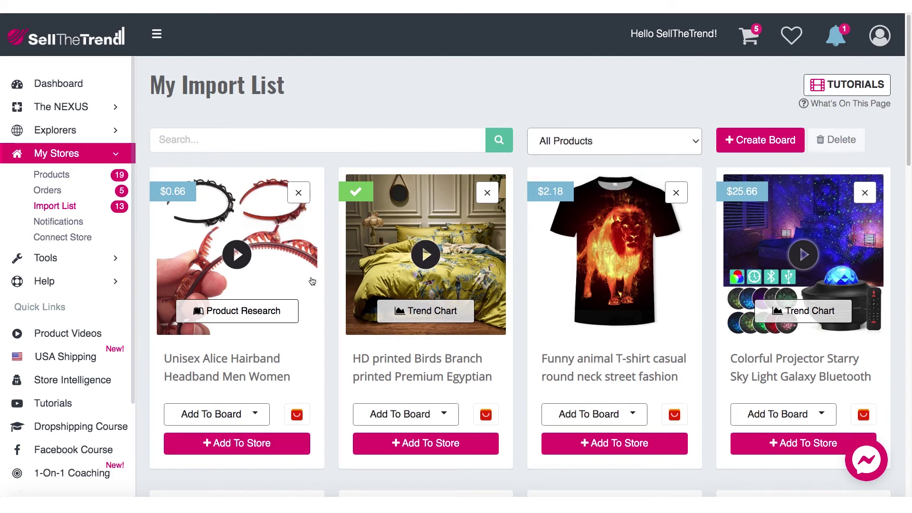
pyautogui.click(247, 418)
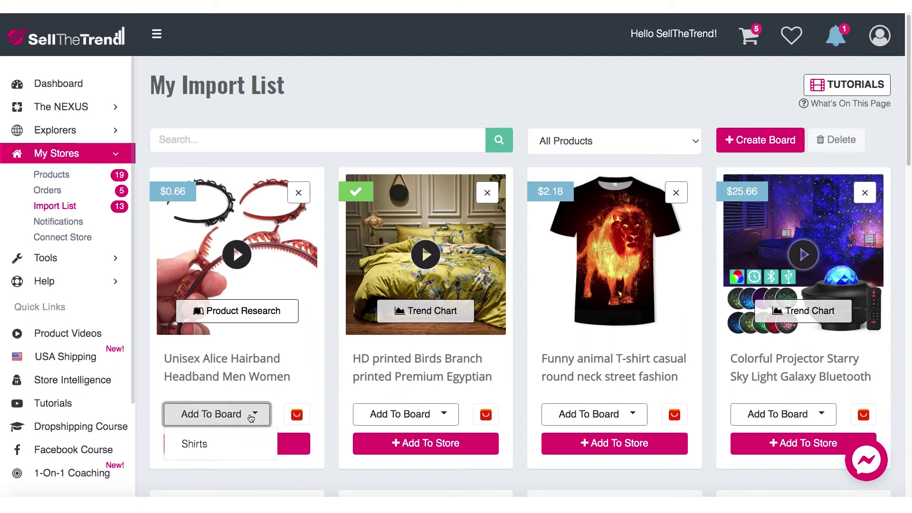
pyautogui.click(424, 87)
pyautogui.click(419, 416)
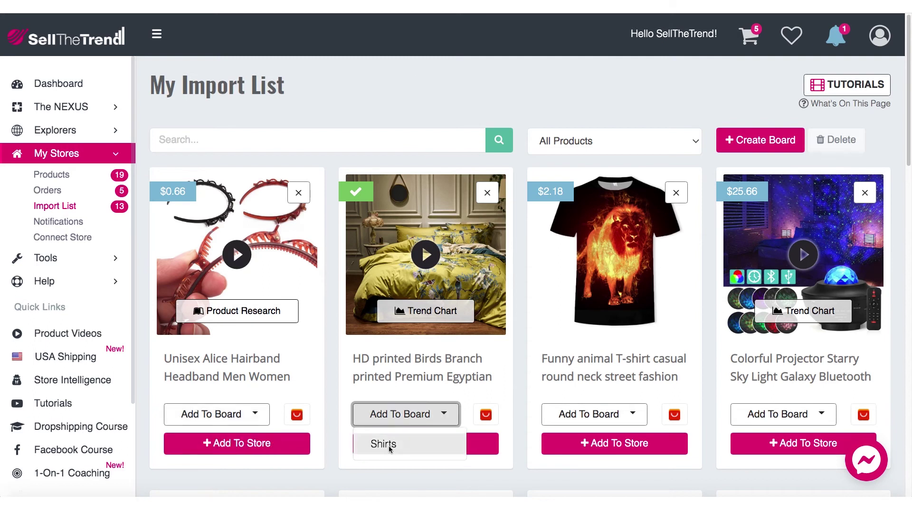
pyautogui.click(518, 104)
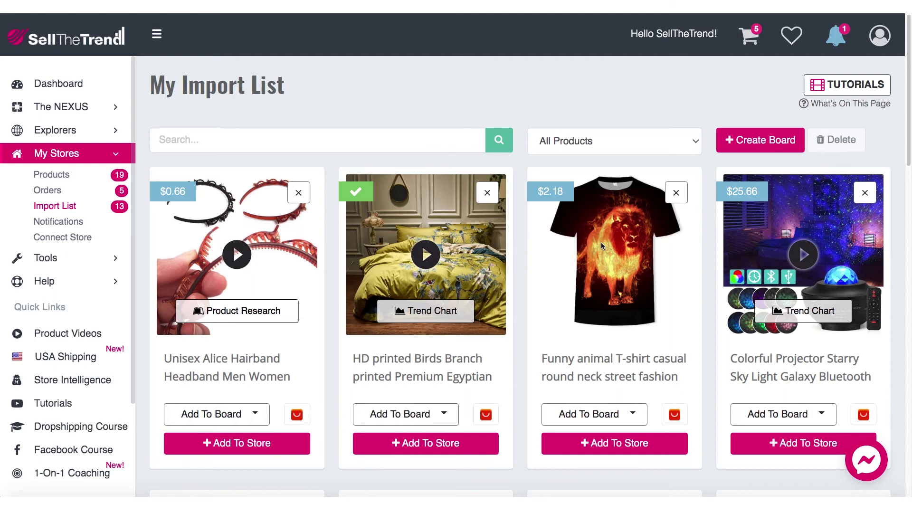
pyautogui.scroll(-1, 601, 246)
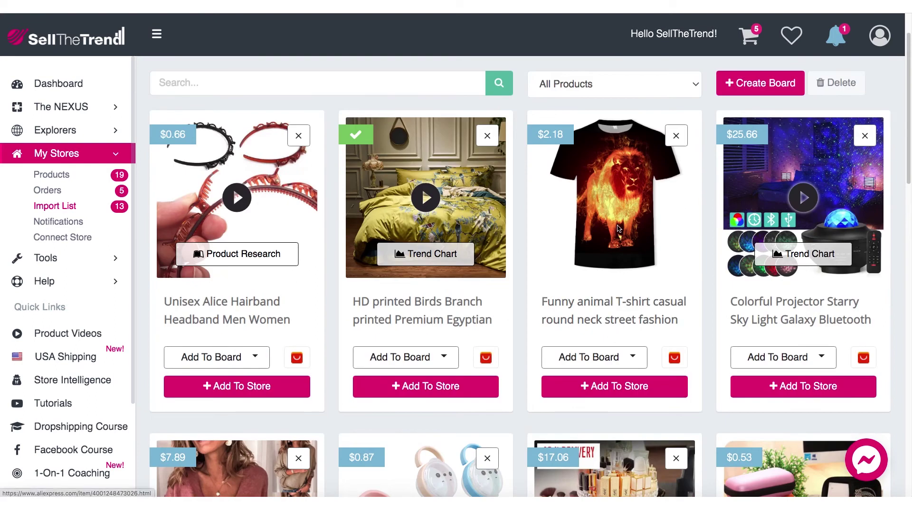
pyautogui.scroll(1, 617, 237)
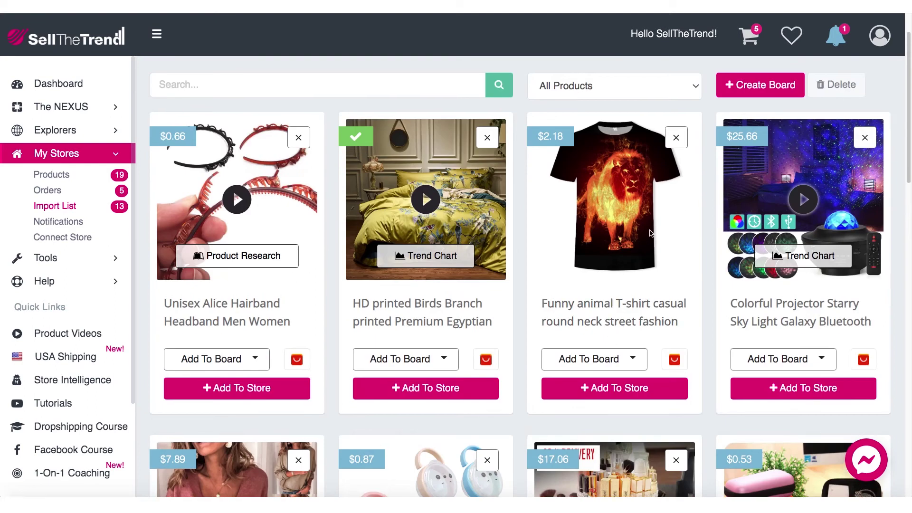
# Add the lion T-shirt, camouflage hoodie and cat print hoodie to the Shirts board
pyautogui.click(613, 359)
pyautogui.click(573, 390)
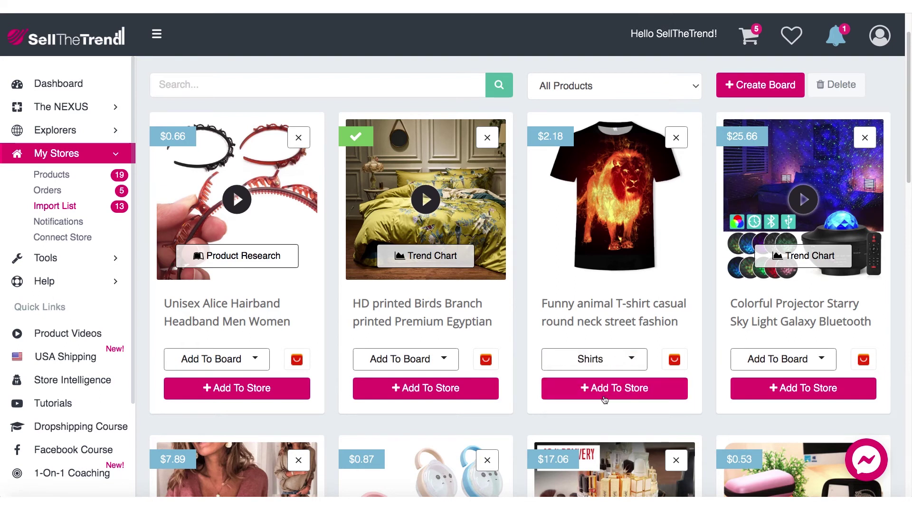
pyautogui.scroll(-5, 612, 360)
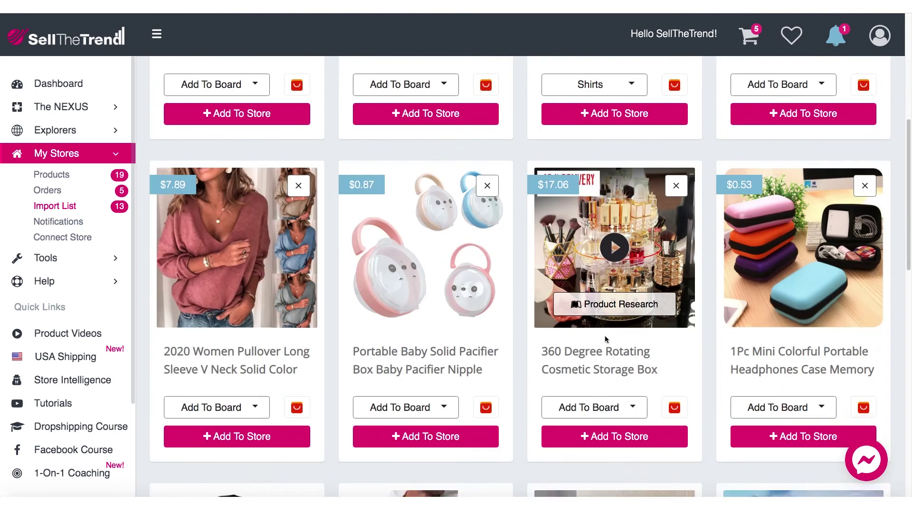
pyautogui.scroll(-6, 605, 336)
pyautogui.click(413, 401)
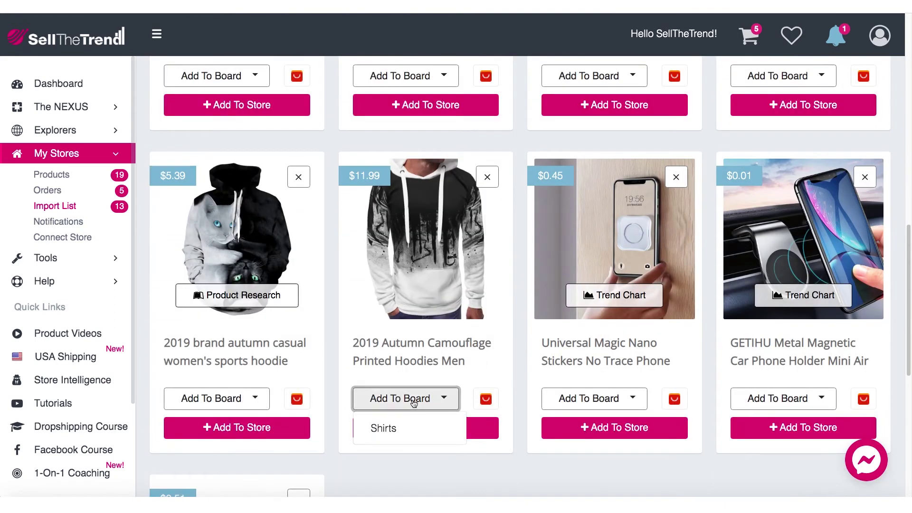
pyautogui.click(388, 428)
pyautogui.click(219, 401)
pyautogui.click(195, 428)
pyautogui.scroll(-4, 218, 427)
pyautogui.scroll(20, 313, 338)
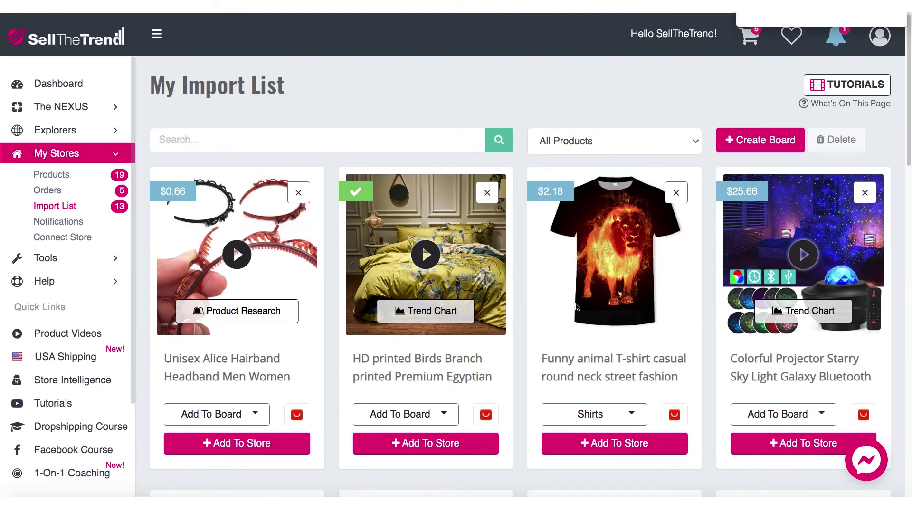
# Filter the import list by Shirts, then switch the filter to Products not in Boards
pyautogui.click(606, 136)
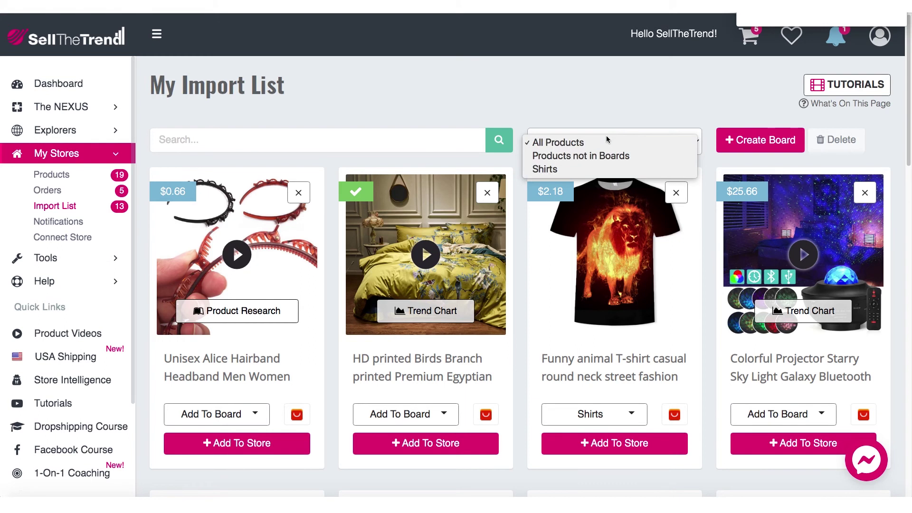
pyautogui.click(580, 169)
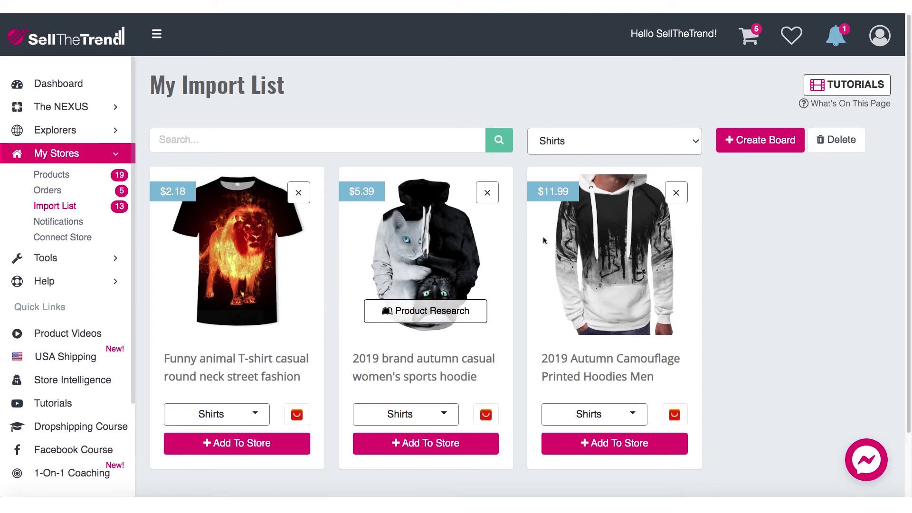
pyautogui.click(553, 145)
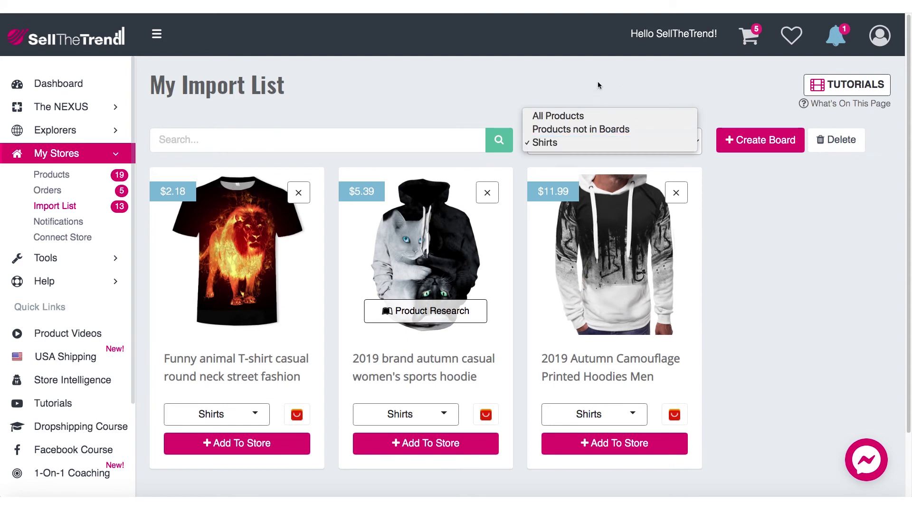
pyautogui.click(597, 99)
pyautogui.click(646, 139)
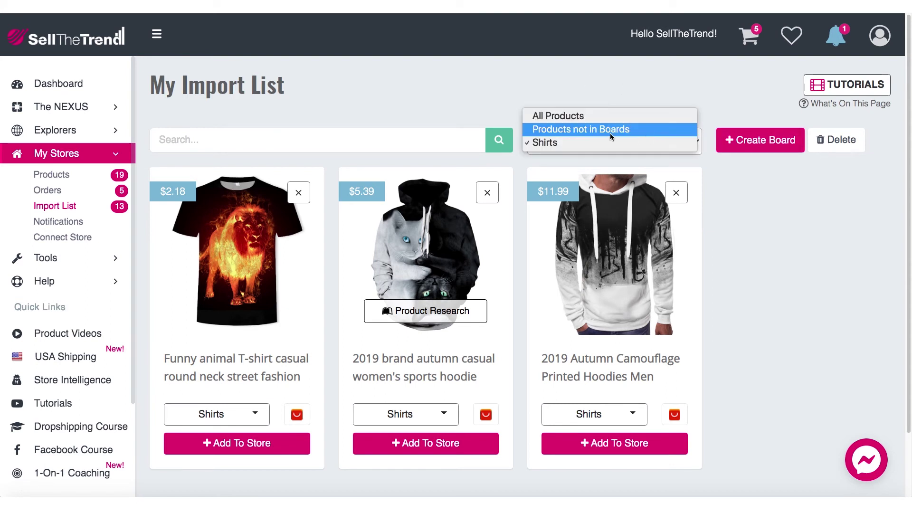
pyautogui.click(562, 131)
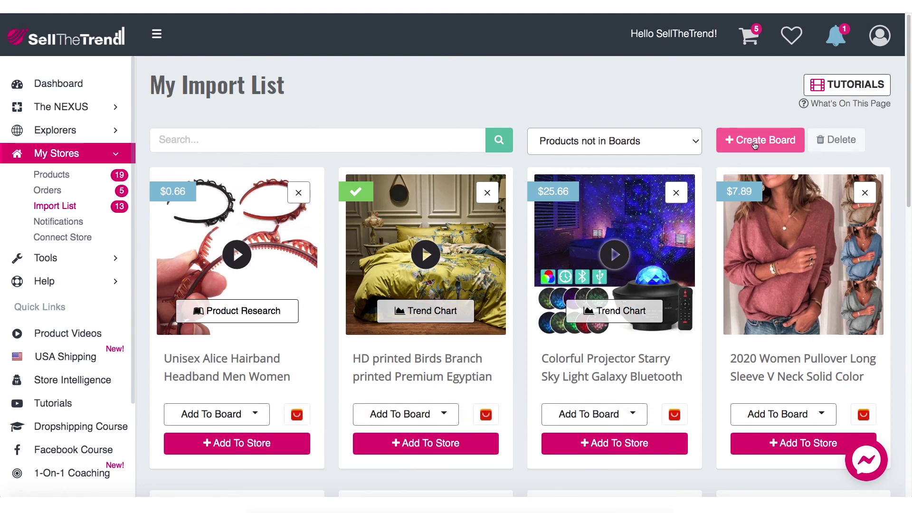
# Create a new board named 'tech stuff'
pyautogui.click(755, 141)
pyautogui.click(371, 260)
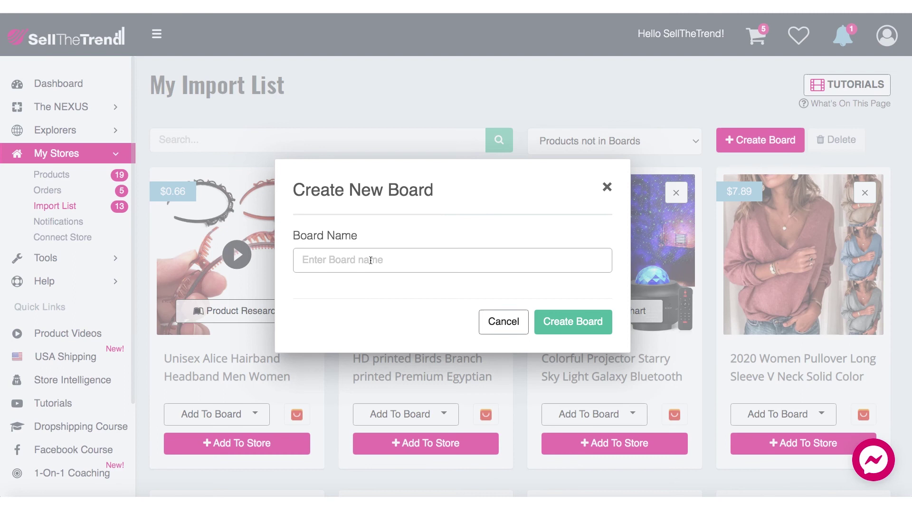
pyautogui.write('techg')
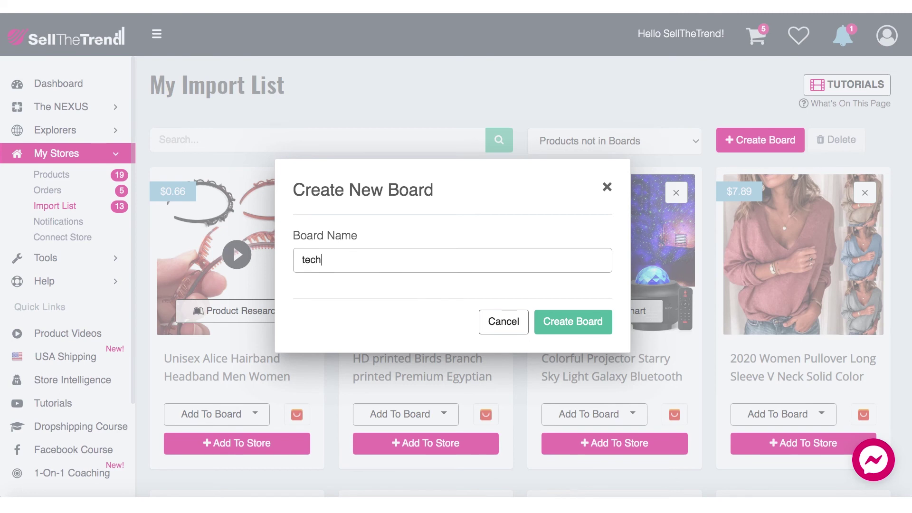
pyautogui.click(575, 322)
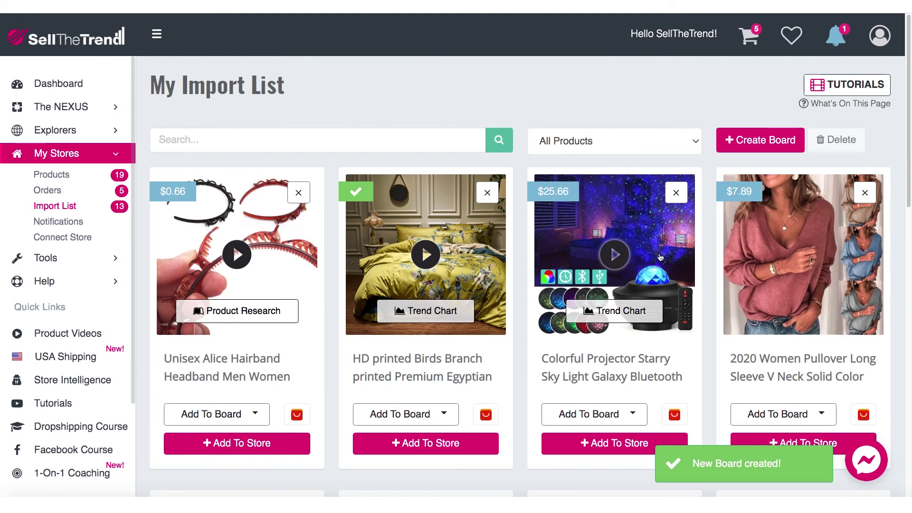
# Add the galaxy projector, headphones case and phone stickers to the tech stuff board
pyautogui.scroll(-1, 603, 394)
pyautogui.click(612, 394)
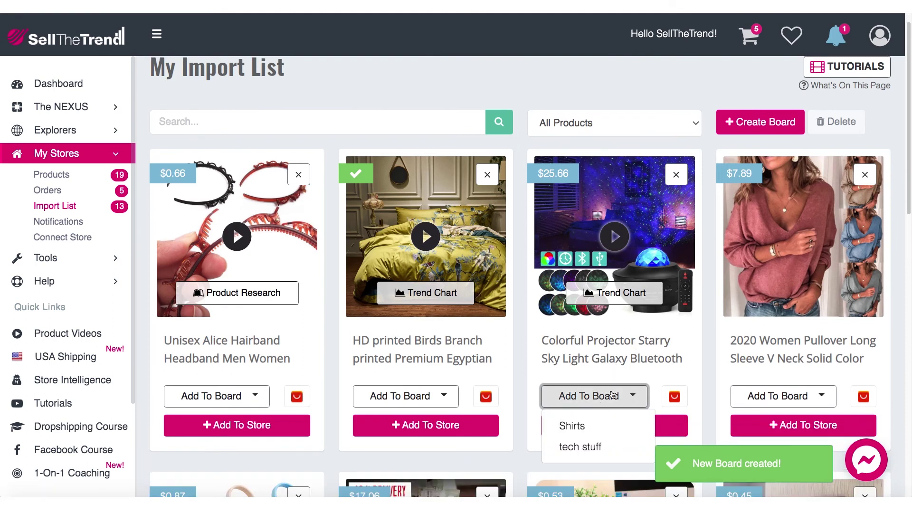
pyautogui.click(578, 448)
pyautogui.scroll(-5, 529, 370)
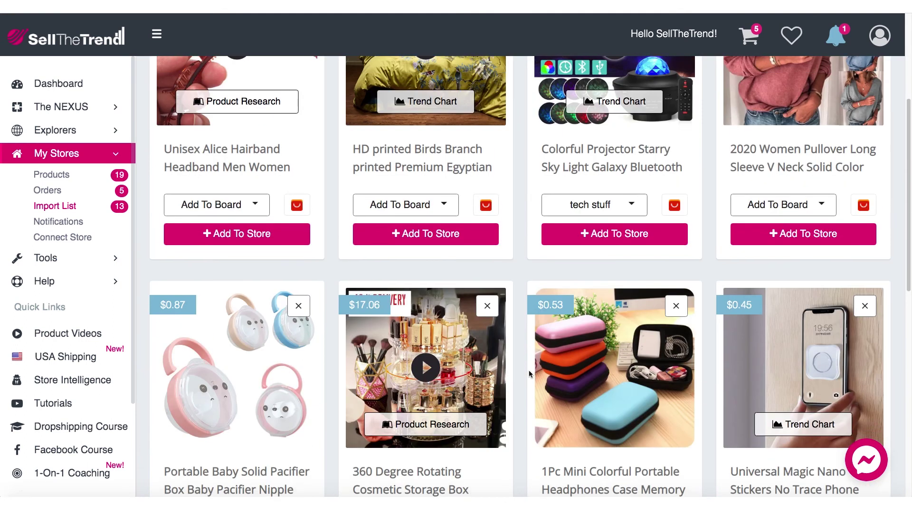
pyautogui.scroll(-2, 529, 369)
pyautogui.click(607, 364)
pyautogui.click(608, 414)
pyautogui.click(798, 367)
pyautogui.click(796, 417)
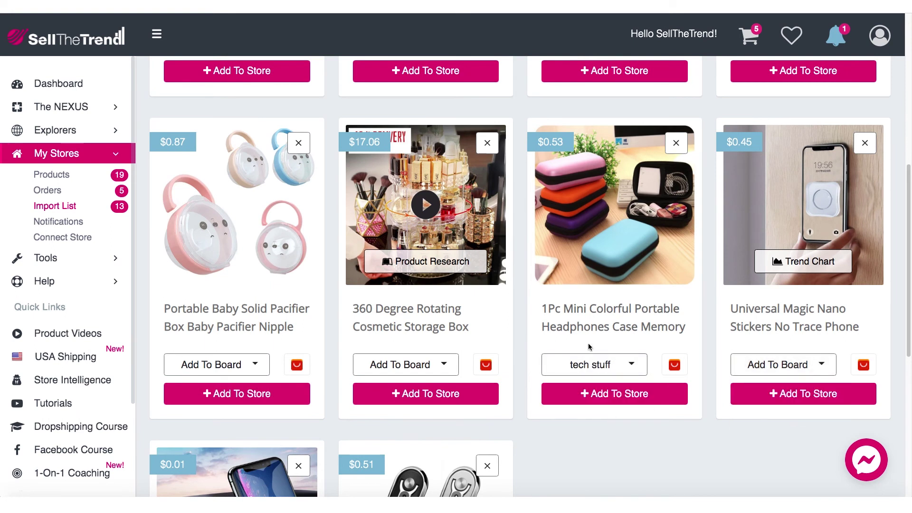
# Add the GETIHU car holder and multipurpose phone holder to tech stuff
pyautogui.scroll(-1, 450, 309)
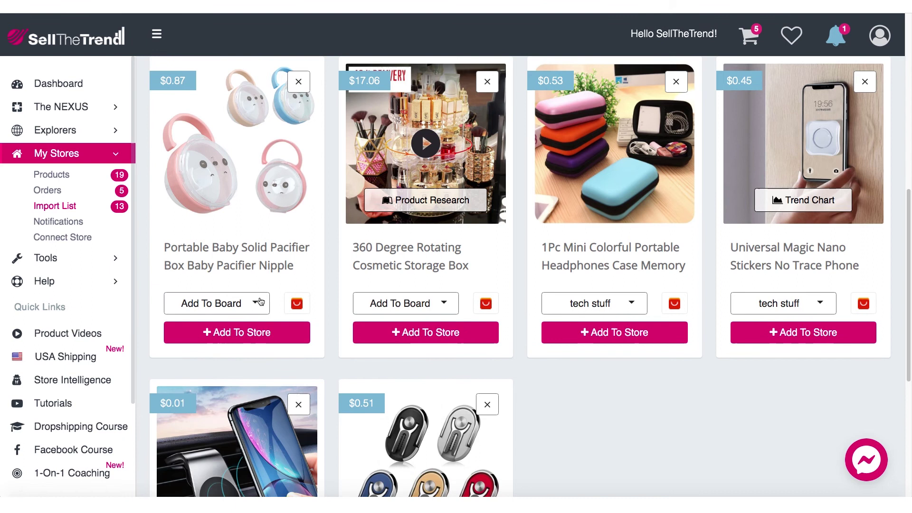
pyautogui.scroll(-5, 237, 304)
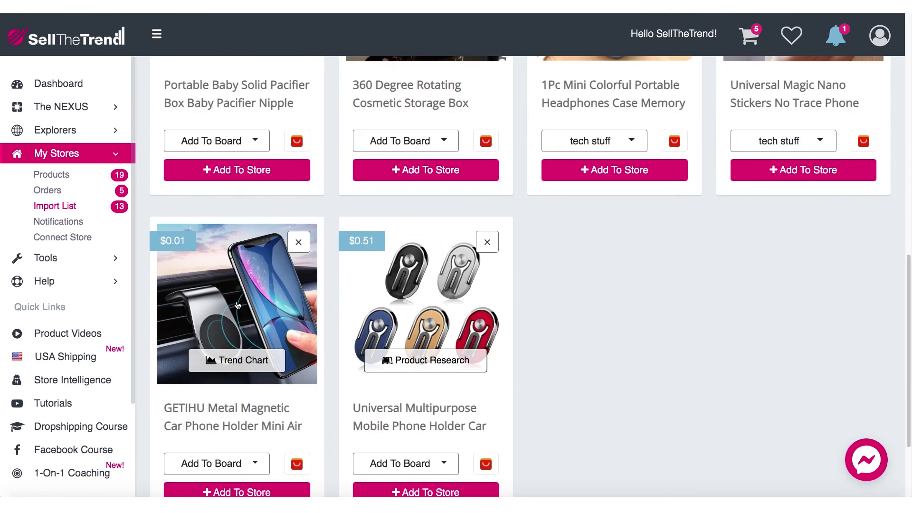
pyautogui.click(240, 375)
pyautogui.click(223, 430)
pyautogui.click(392, 389)
pyautogui.click(393, 432)
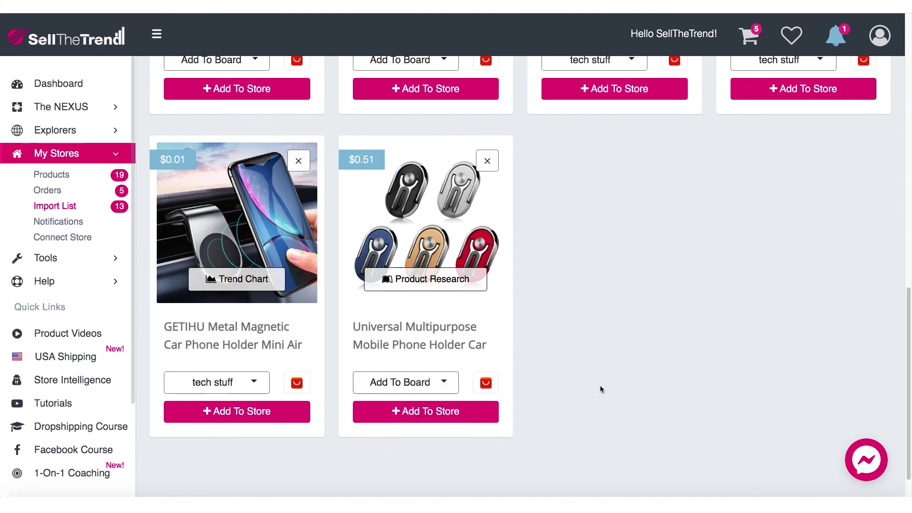
pyautogui.click(596, 142)
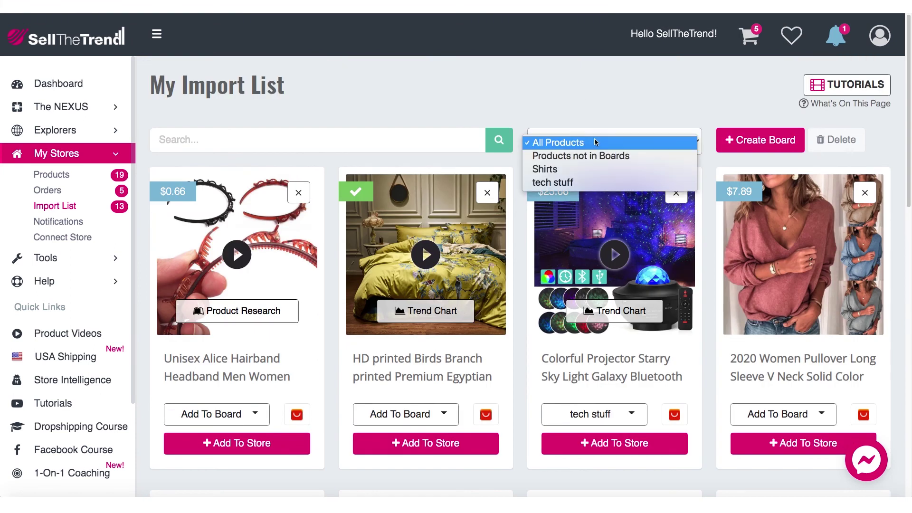
# Filter the list to tech stuff briefly, then switch the filter to the Shirts board
pyautogui.click(588, 182)
pyautogui.scroll(-5, 488, 266)
pyautogui.scroll(5, 487, 266)
pyautogui.click(580, 143)
pyautogui.click(580, 129)
pyautogui.click(580, 145)
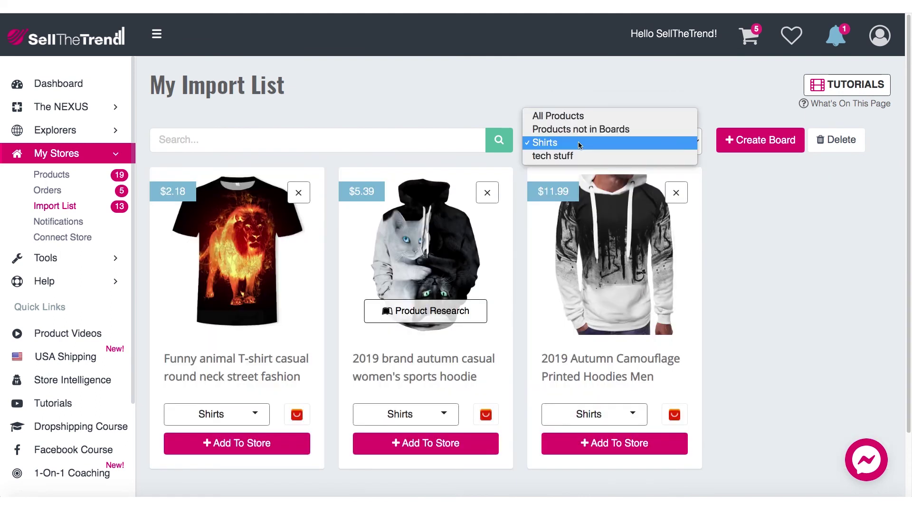
pyautogui.click(611, 82)
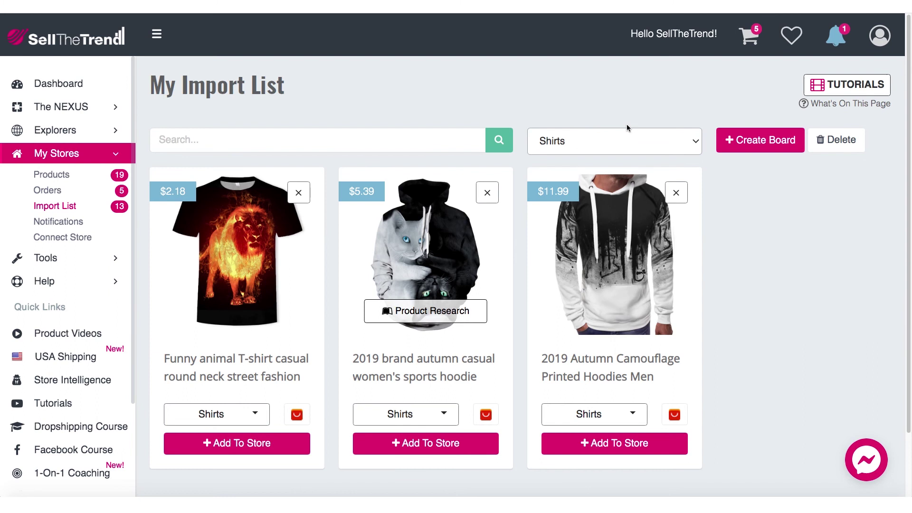
# Switch the board filter back to tech stuff and scroll through its products
pyautogui.click(579, 143)
pyautogui.click(576, 160)
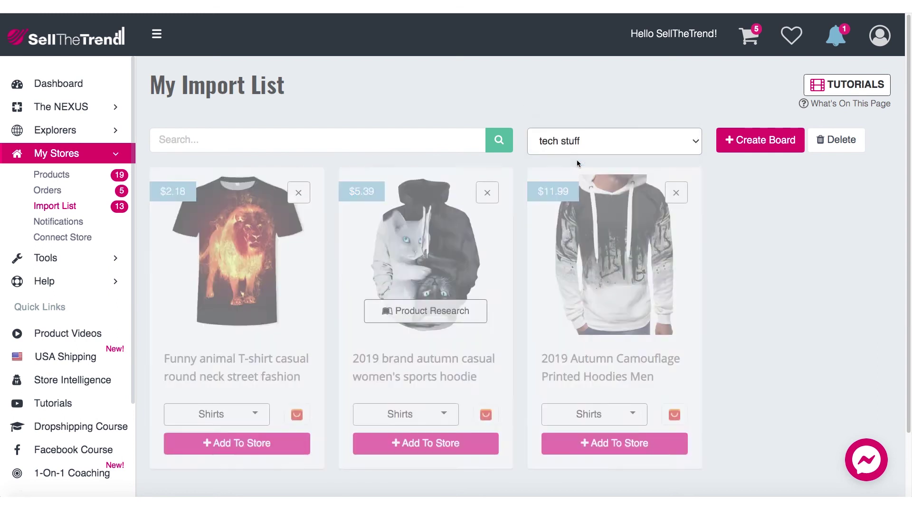
pyautogui.scroll(-2, 569, 241)
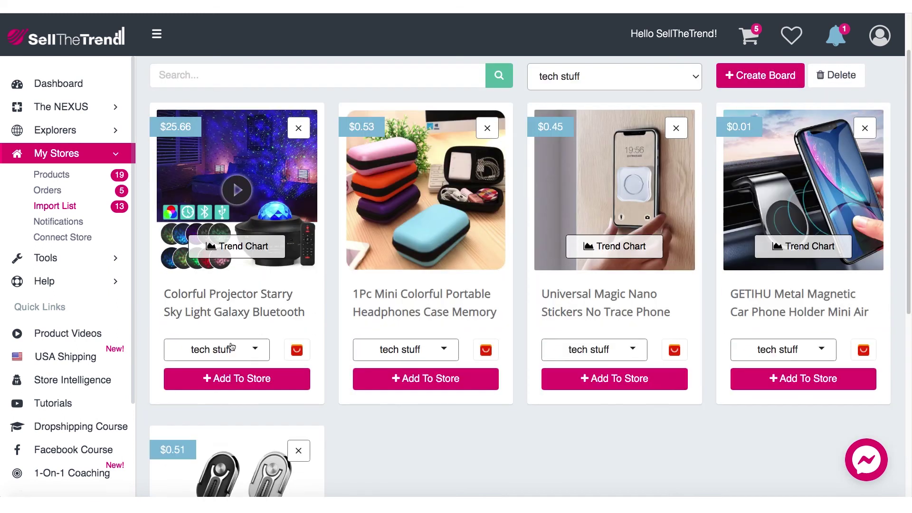
pyautogui.scroll(2, 317, 282)
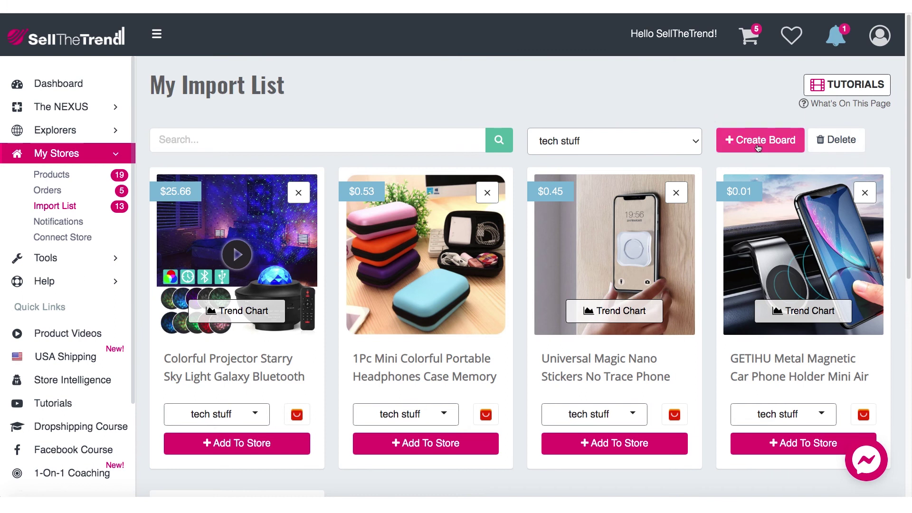
pyautogui.scroll(-1, 543, 246)
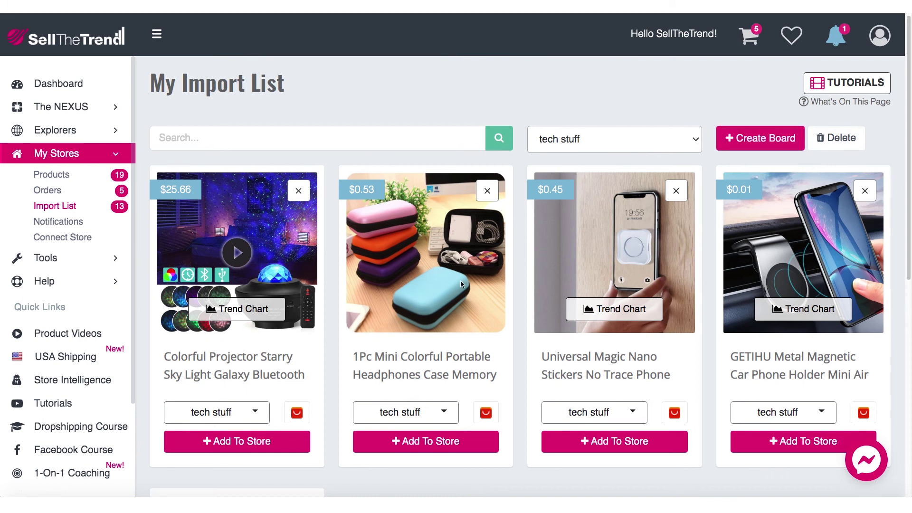
pyautogui.scroll(1, 468, 293)
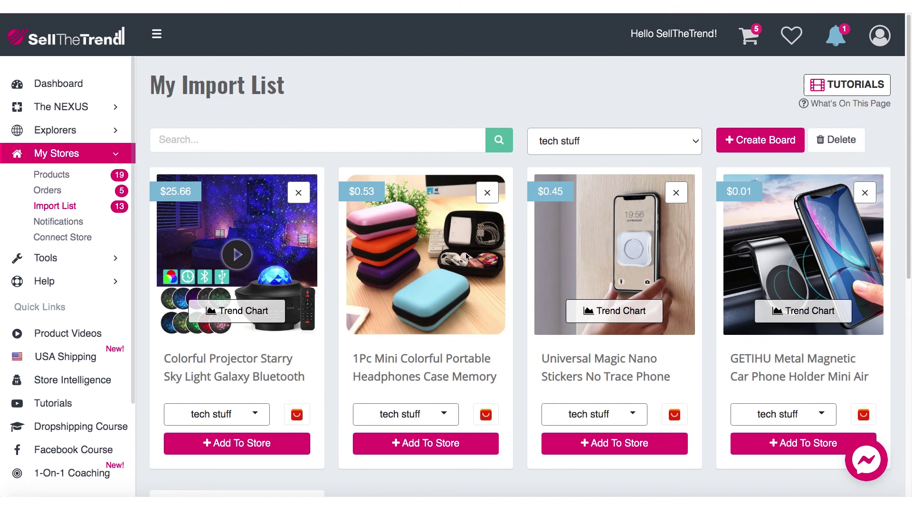
pyautogui.scroll(-4, 685, 340)
pyautogui.scroll(4, 687, 338)
pyautogui.click(833, 135)
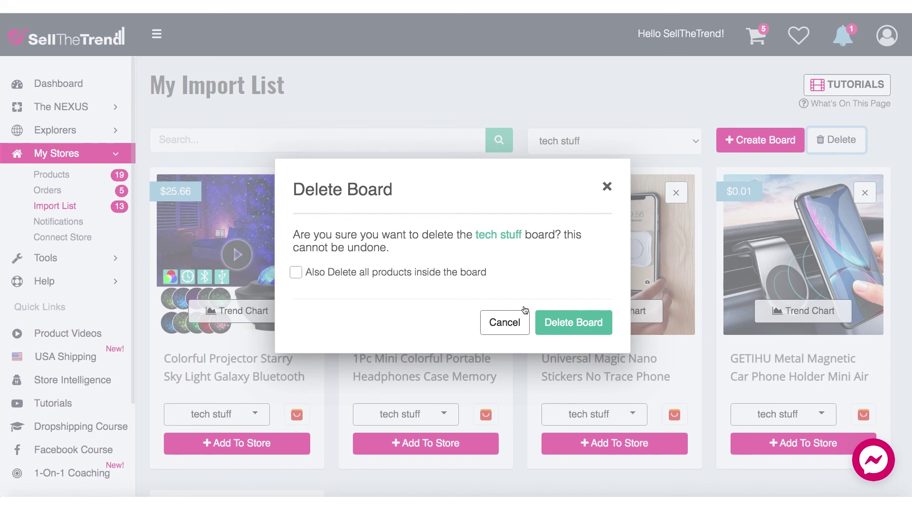
pyautogui.click(296, 272)
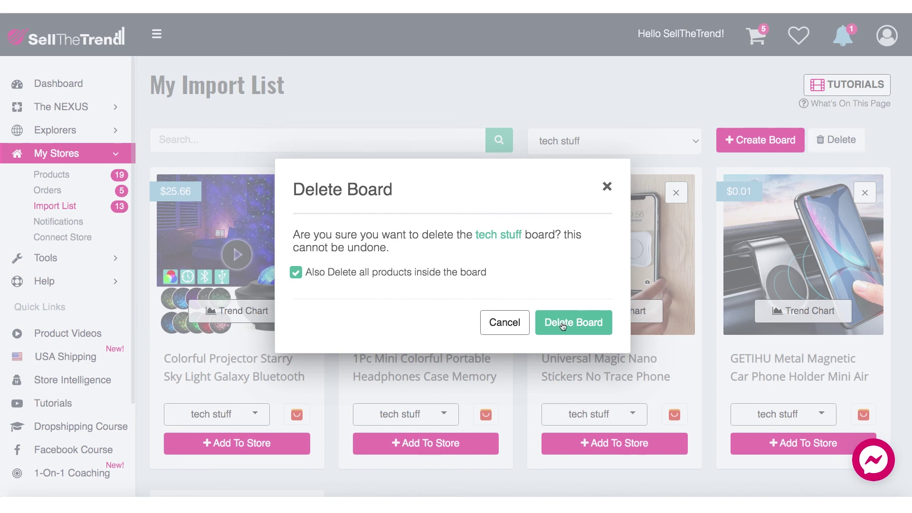
pyautogui.click(606, 186)
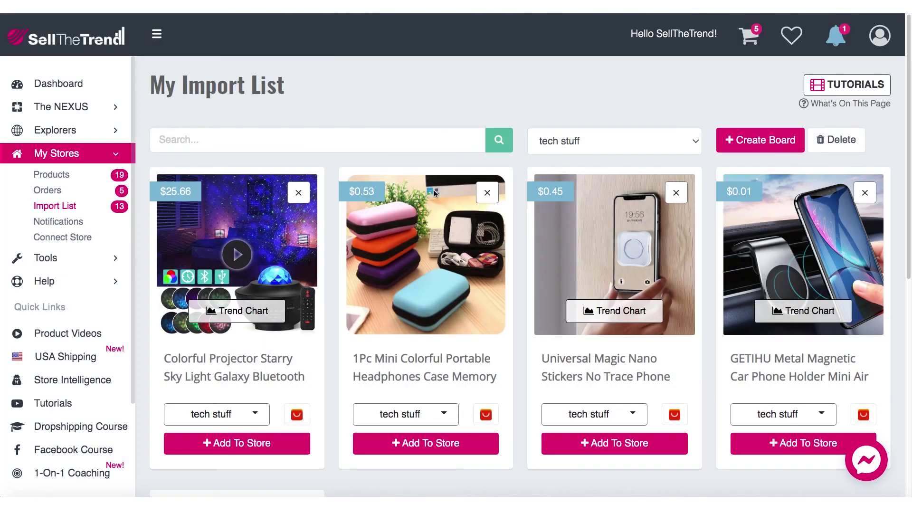
pyautogui.scroll(-8, 533, 219)
pyautogui.scroll(10, 533, 220)
# Change the board filter from tech stuff back to All Products
pyautogui.click(560, 140)
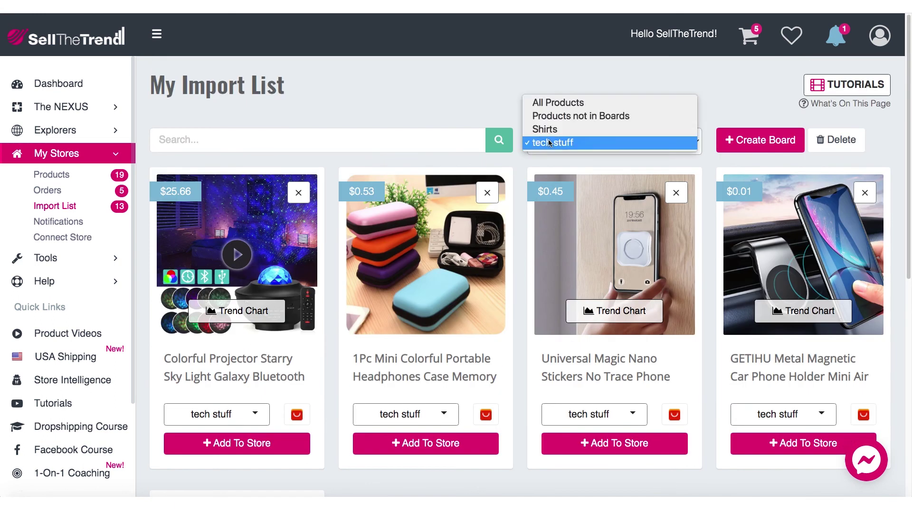
pyautogui.click(561, 104)
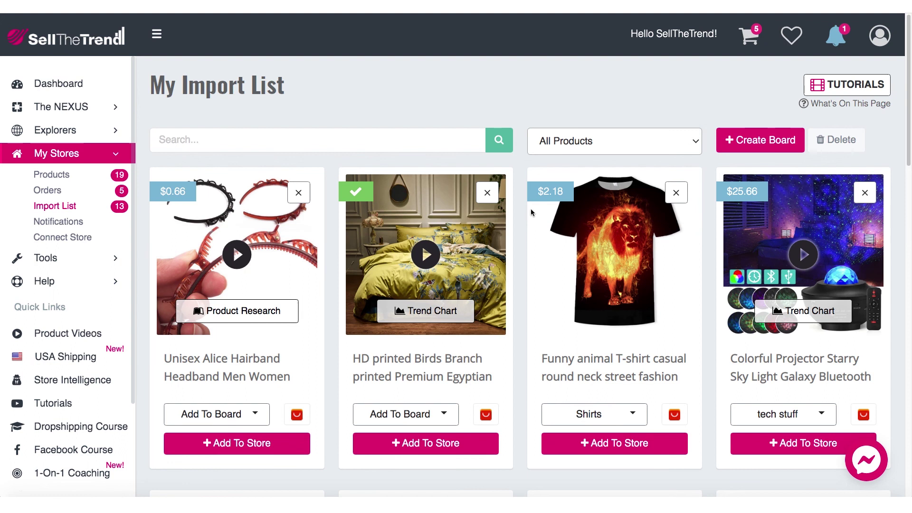